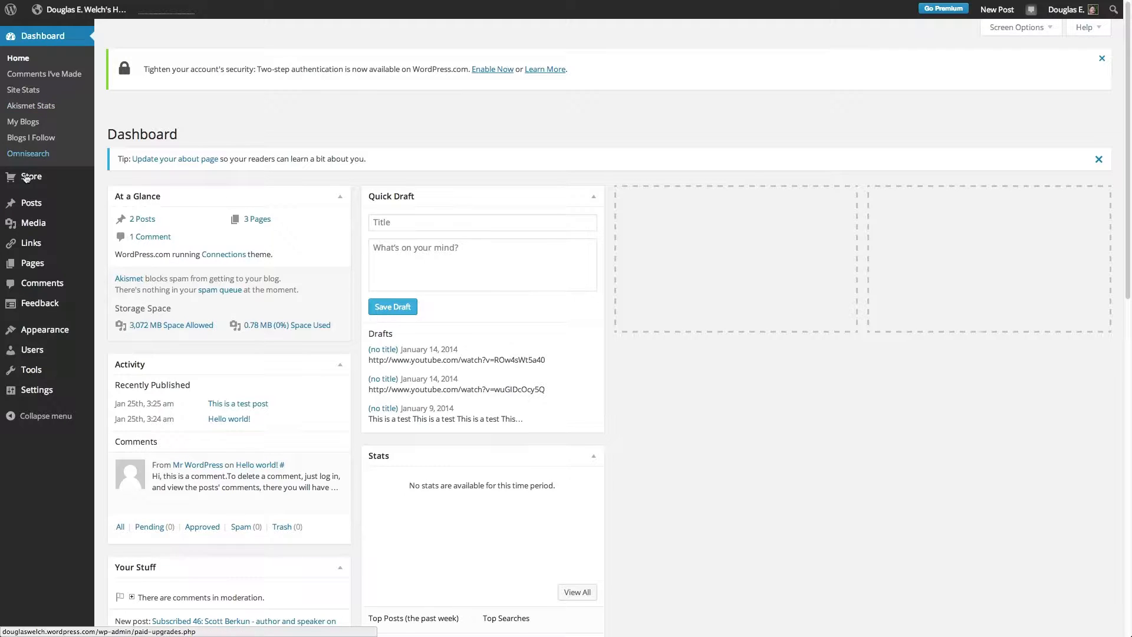
# - Create a new post titled "Photo: Electric Guitar"
pyautogui.click(24, 201)
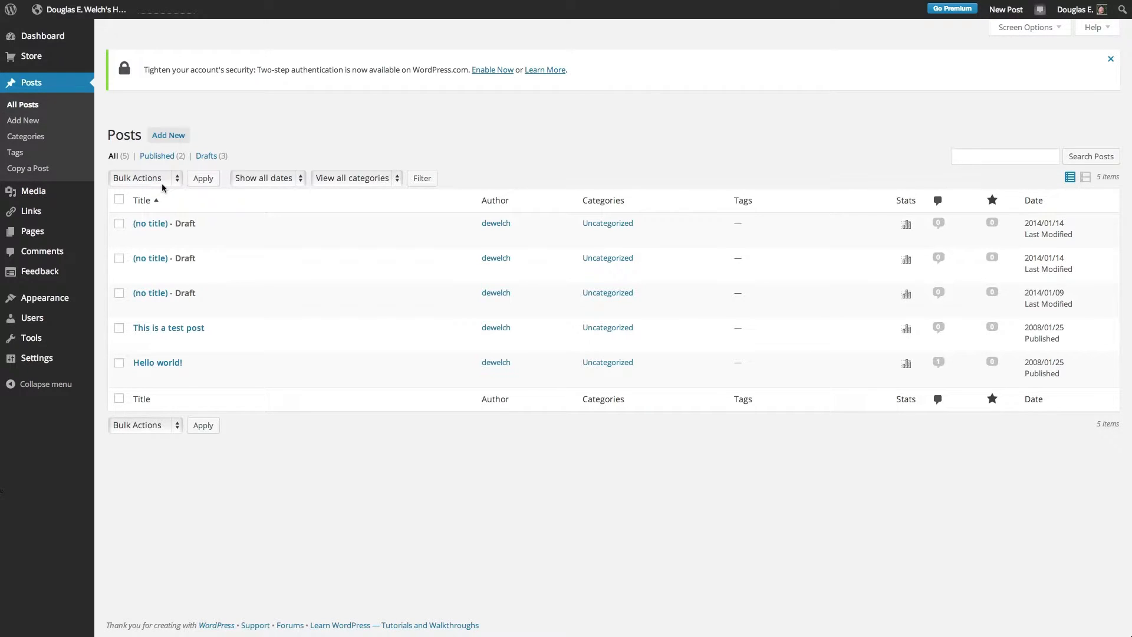
pyautogui.click(159, 139)
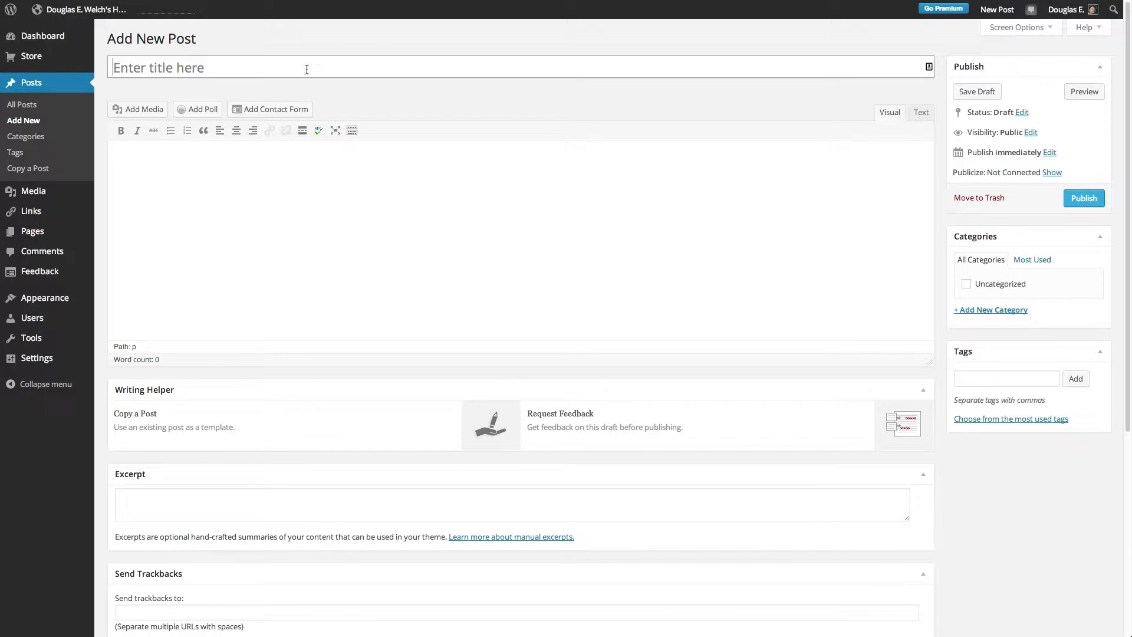
pyautogui.write('Phor')
pyautogui.press('BackSpace')
pyautogui.write('to: Elec')
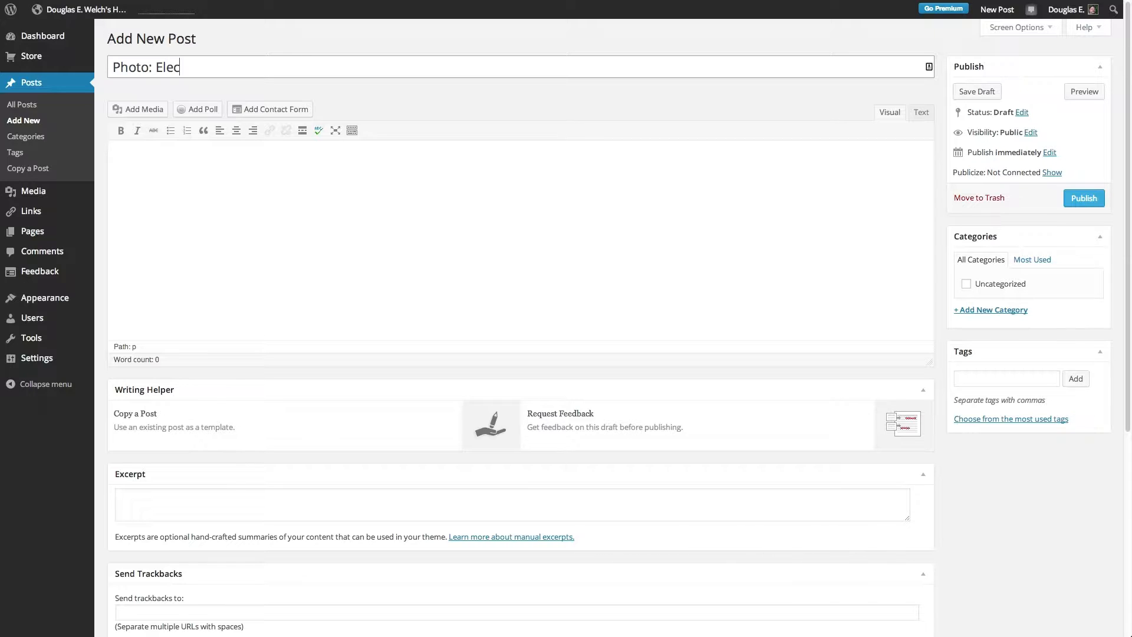
pyautogui.write('tric Guoi')
pyautogui.press('BackSpace')
pyautogui.press('BackSpace')
pyautogui.write('itar')
# - Add a new top-level category named "Photos" to the post, without a parent category
pyautogui.click(1002, 314)
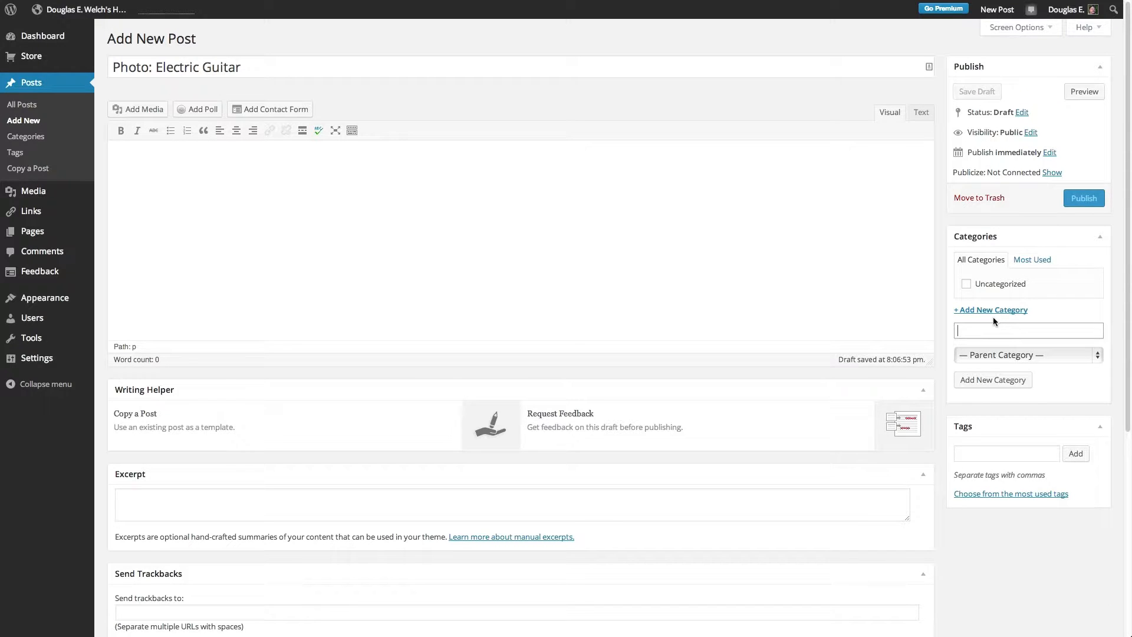
pyautogui.write('Photos')
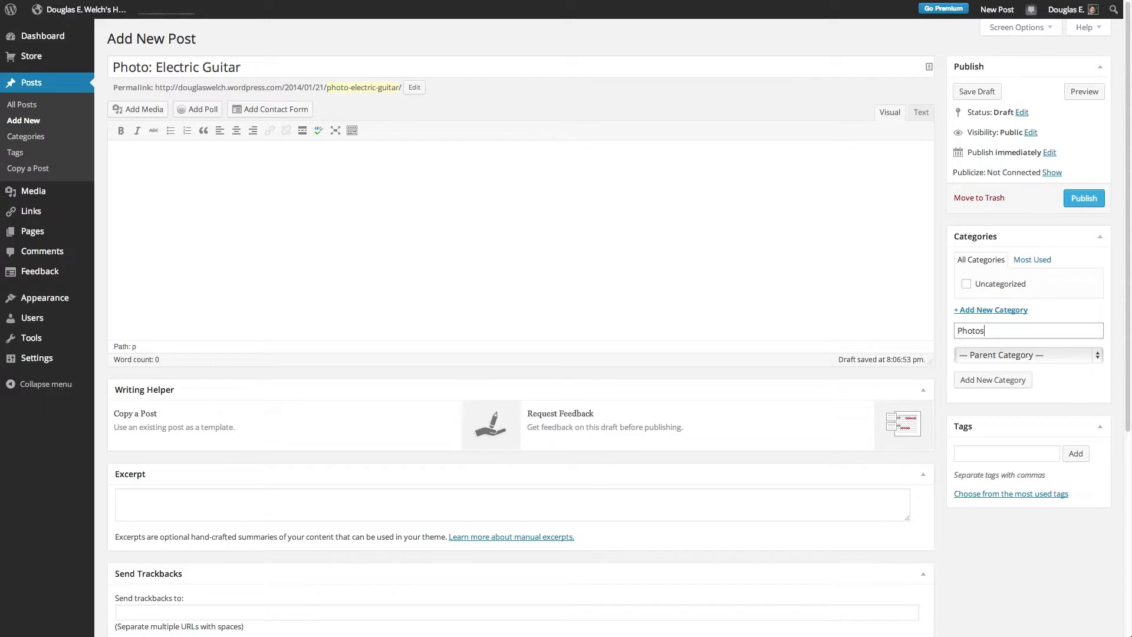
pyautogui.click(1082, 357)
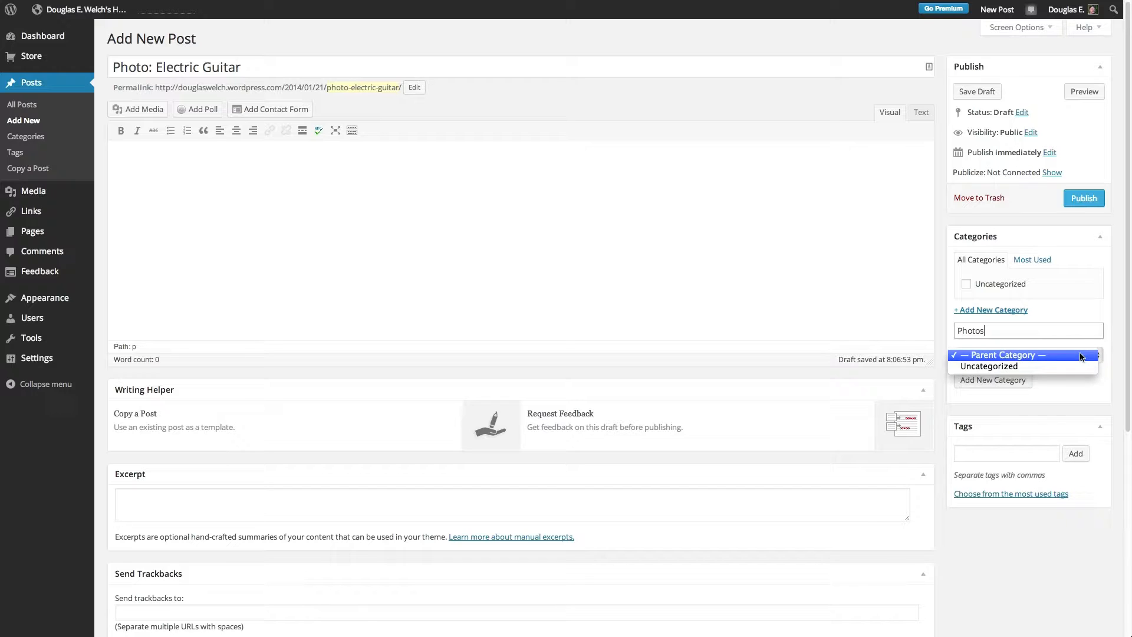
pyautogui.click(1025, 332)
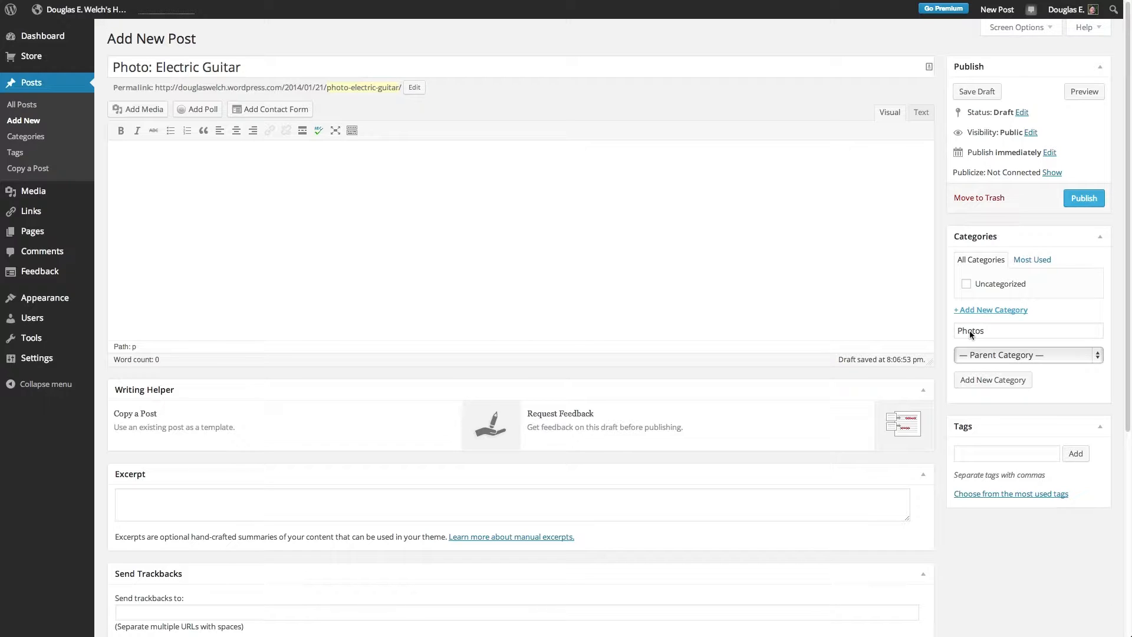
pyautogui.click(979, 383)
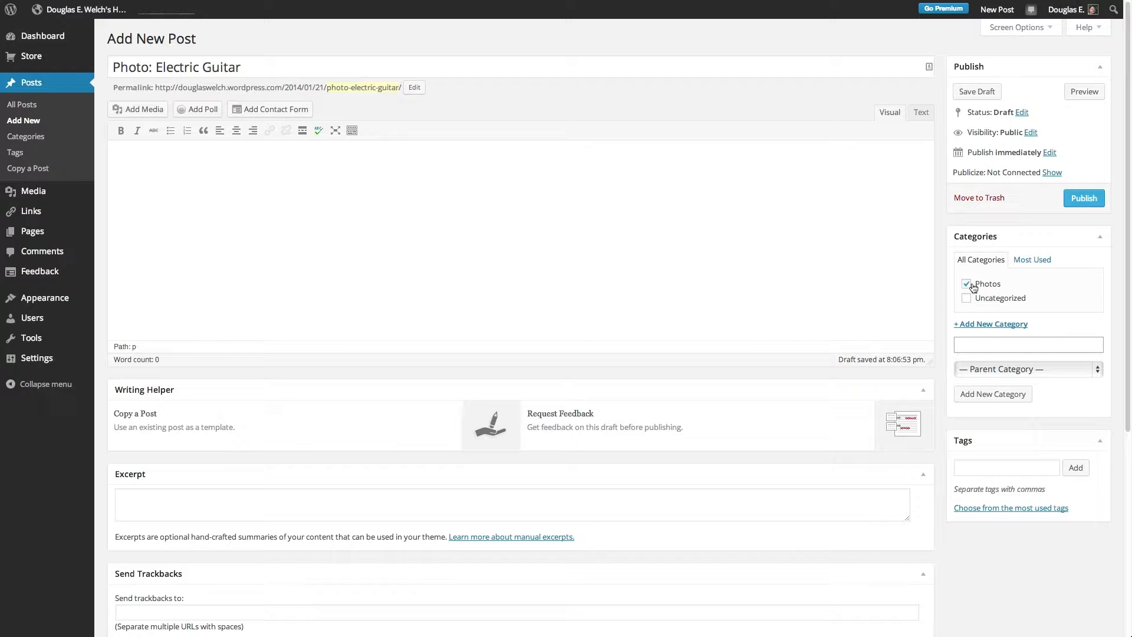
# - Preview and upload the image 2014-01-21 09.20.18.jpg from Dropbox's Camera Uploads folder to the post's media
pyautogui.click(139, 110)
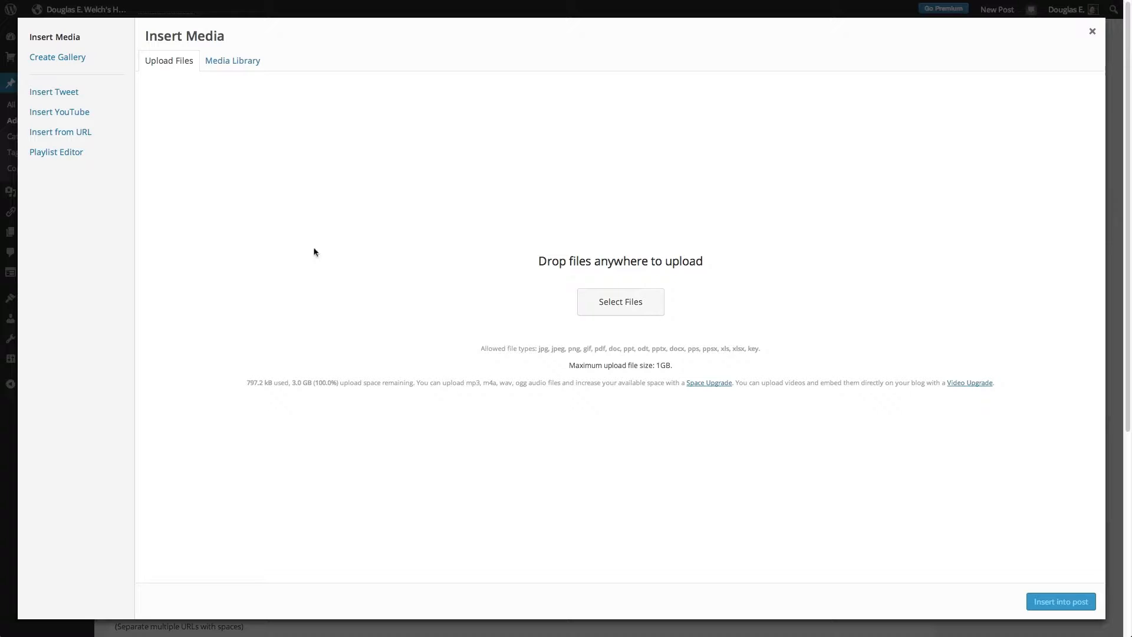
pyautogui.click(624, 305)
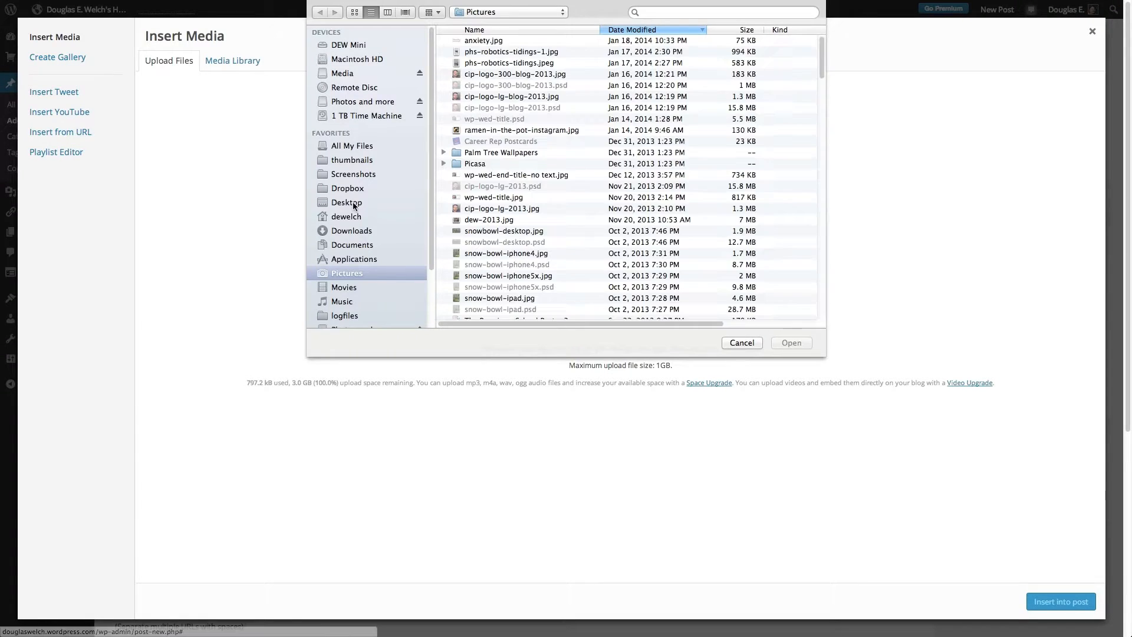
pyautogui.click(372, 186)
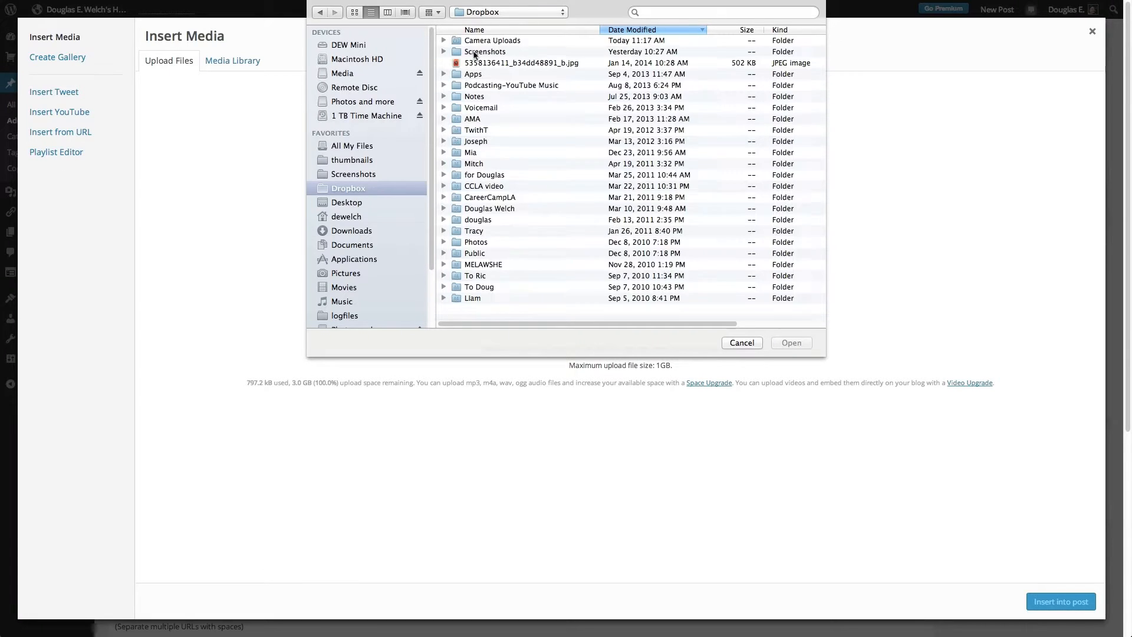
pyautogui.click(478, 41)
pyautogui.doubleClick(477, 41)
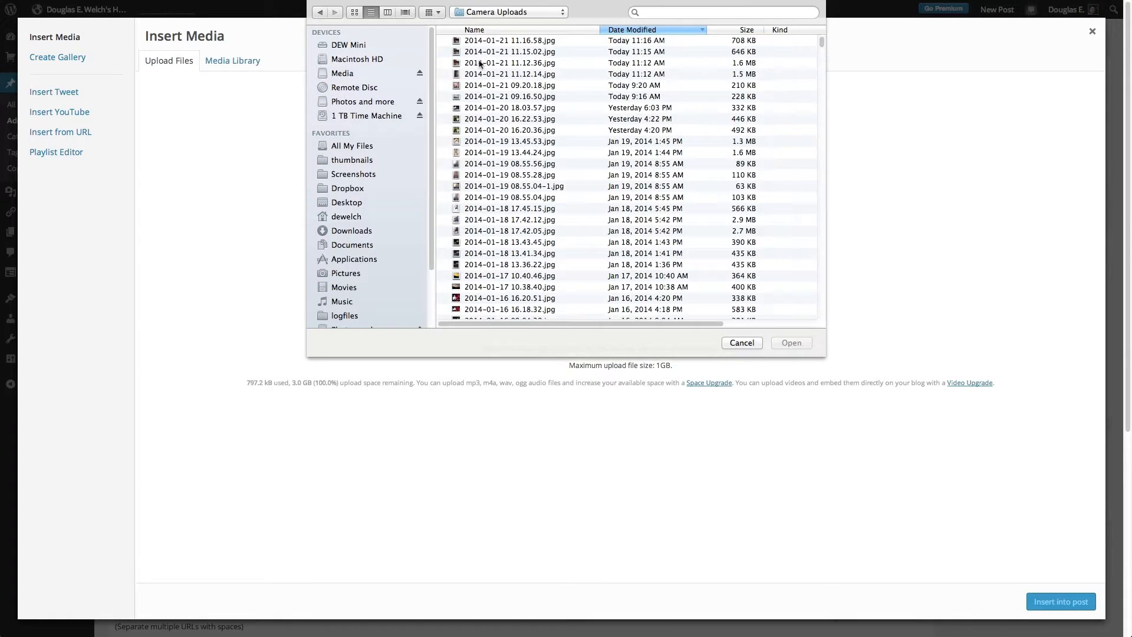
pyautogui.click(484, 86)
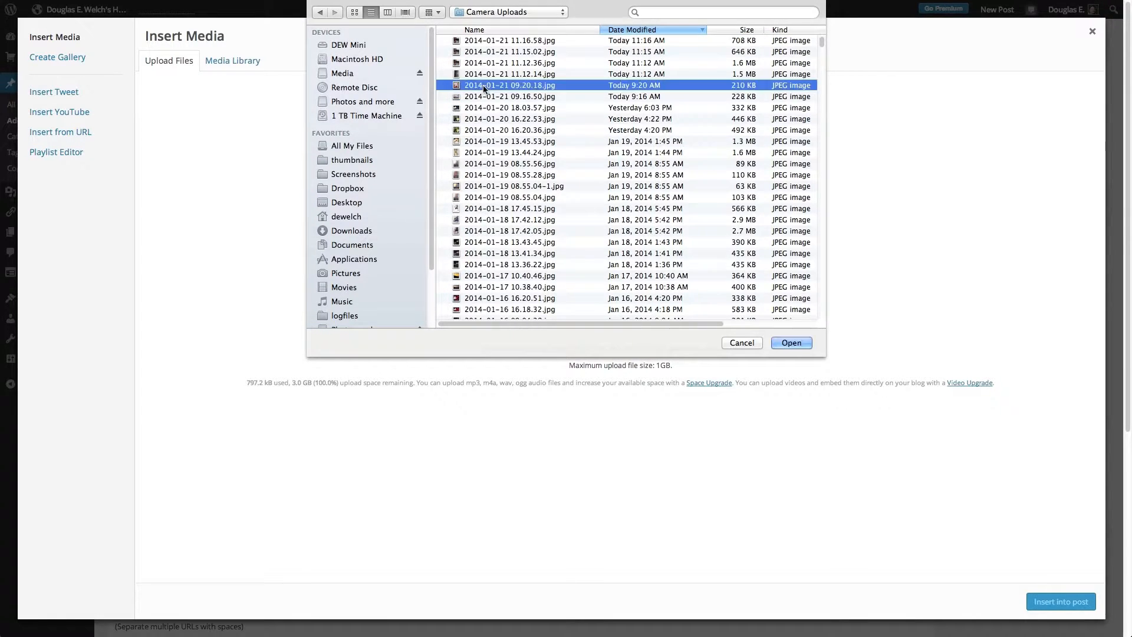
pyautogui.press('space')
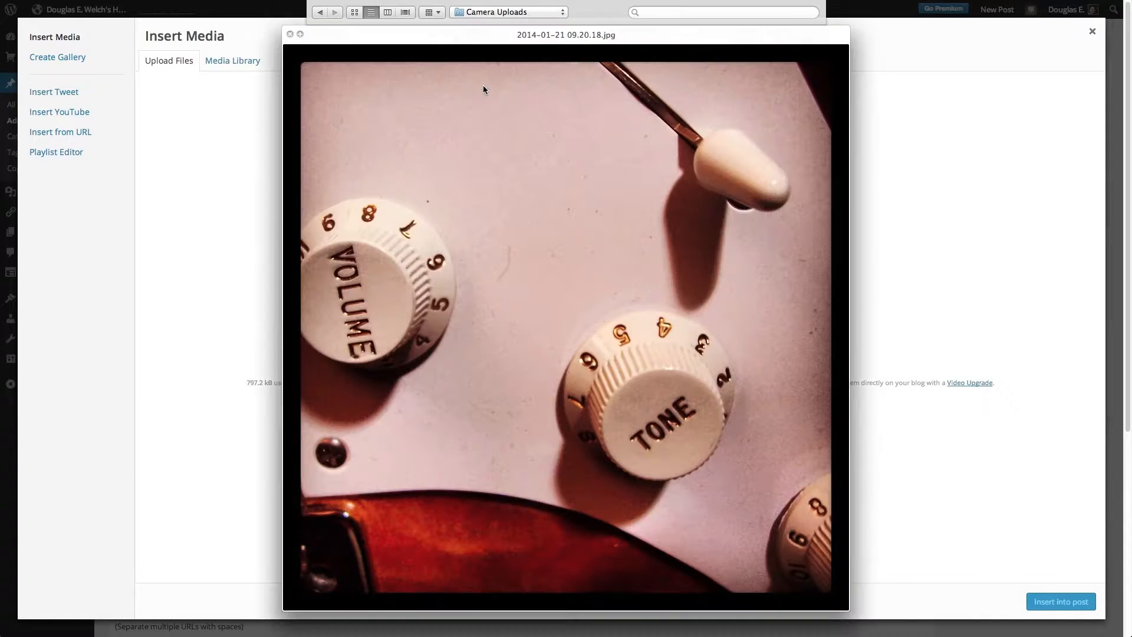
pyautogui.press('space')
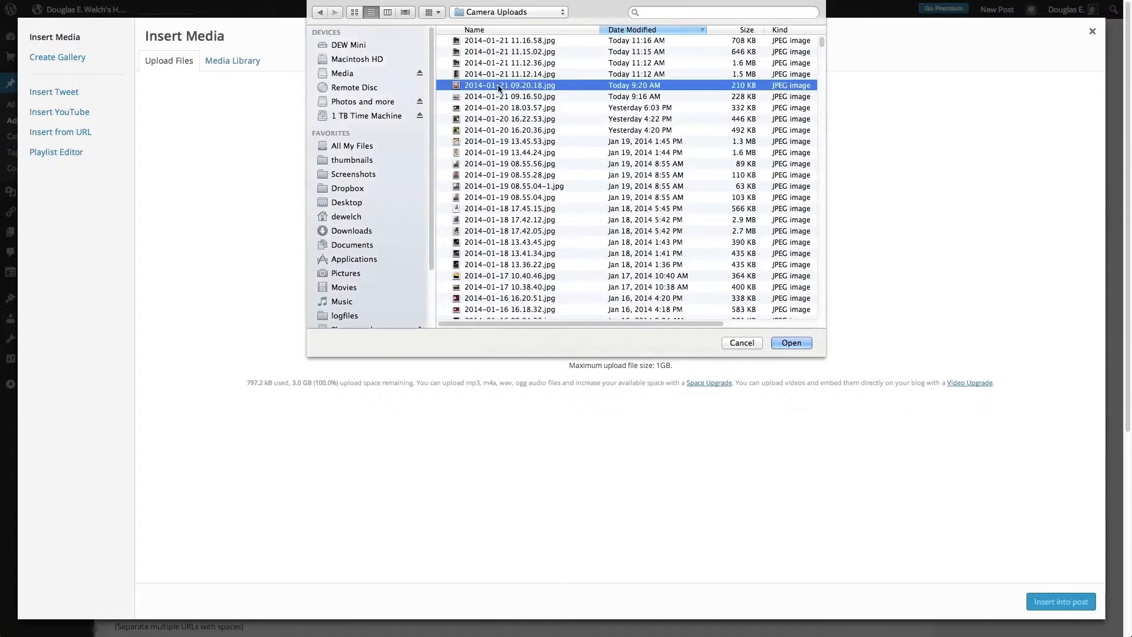
pyautogui.click(789, 345)
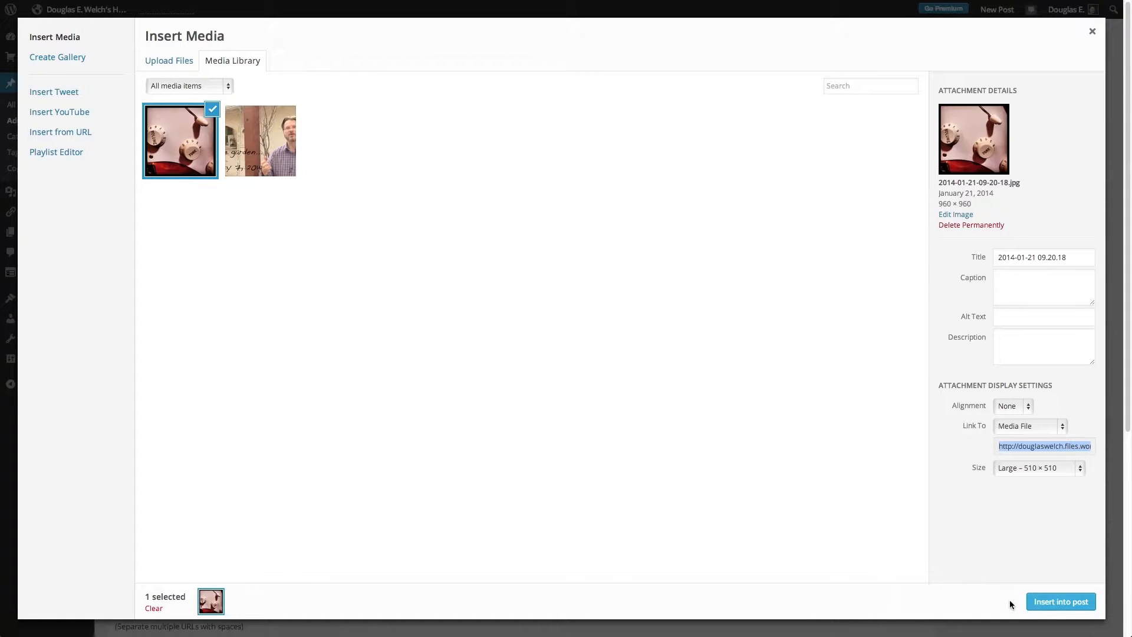
# - Insert the uploaded guitar photo into the post and enlarge the editing area until the whole image fits
pyautogui.click(1066, 603)
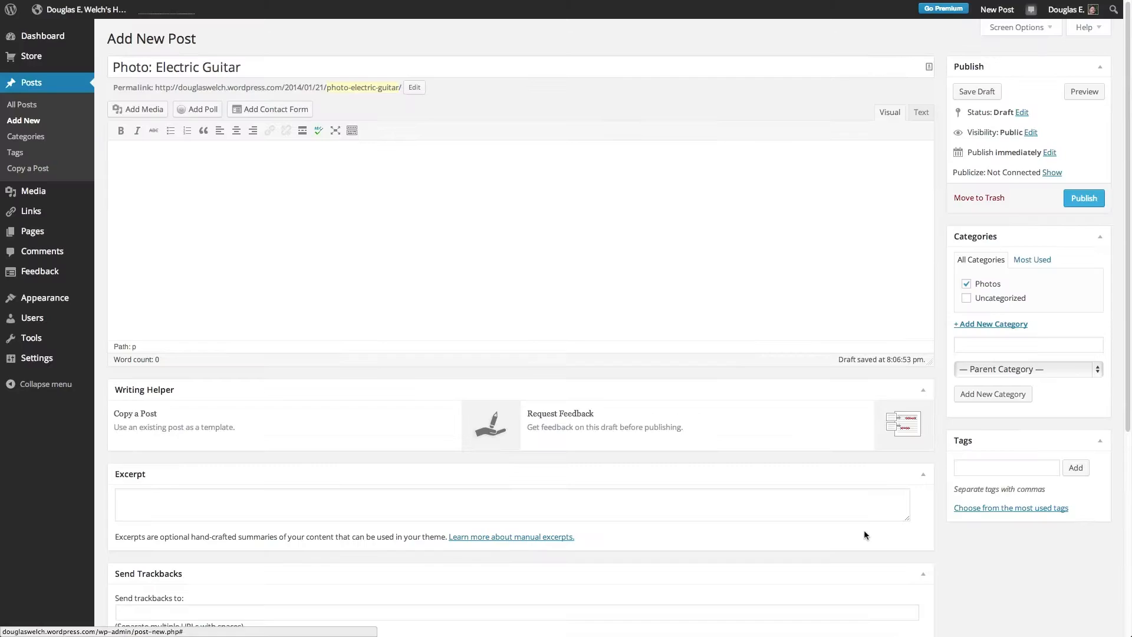
pyautogui.scroll(3, 429, 255)
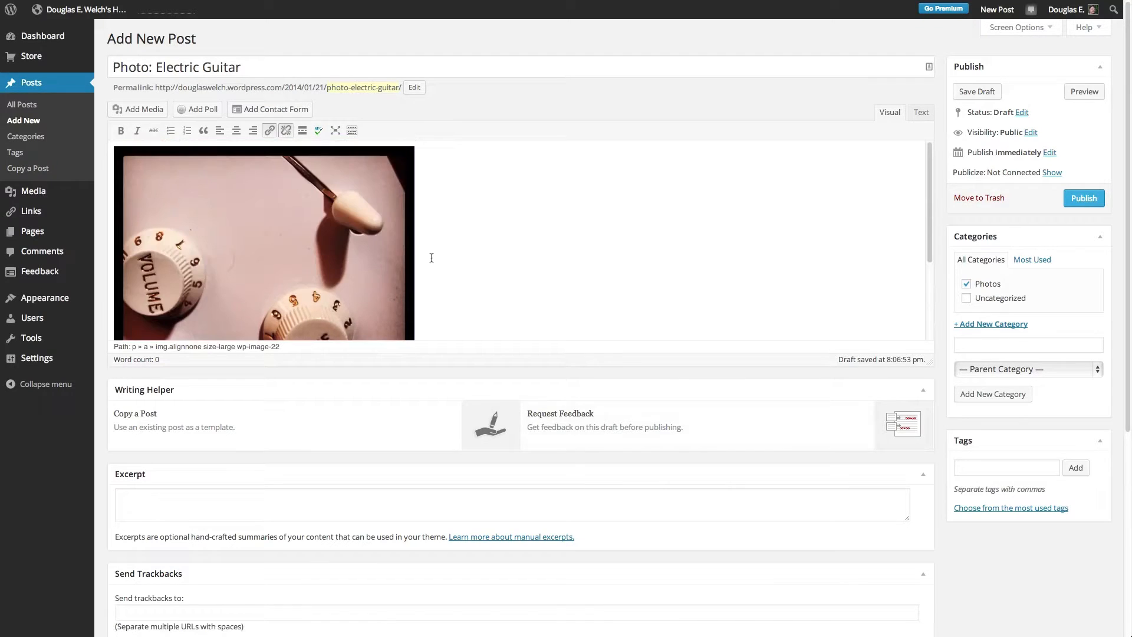
pyautogui.scroll(-3, 431, 258)
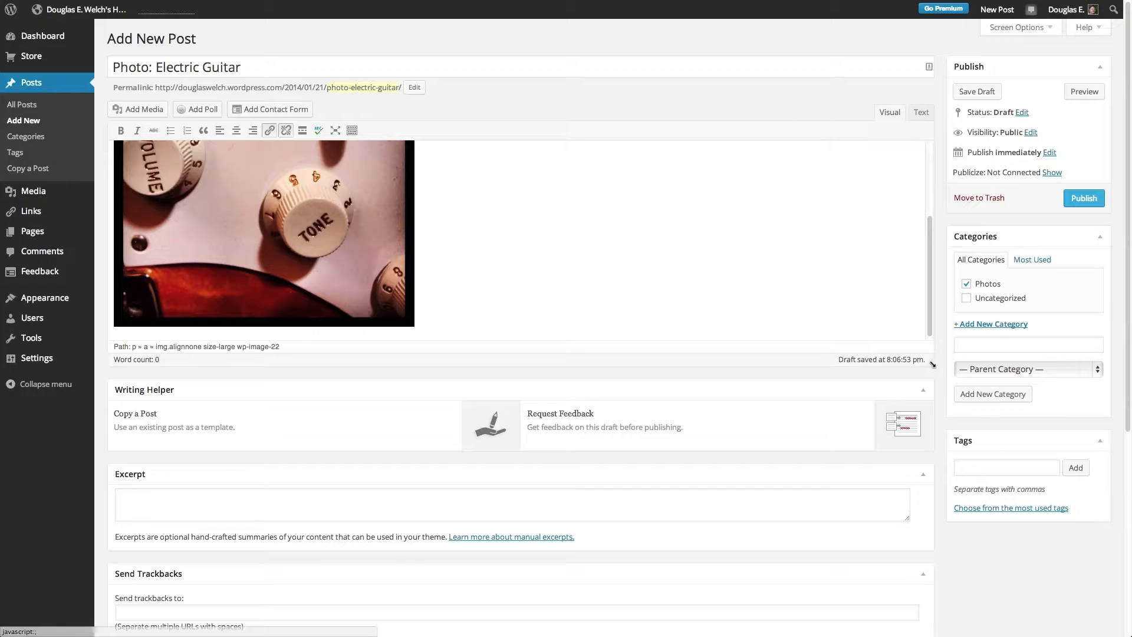
pyautogui.moveTo(933, 364); pyautogui.dragTo(708, 517)
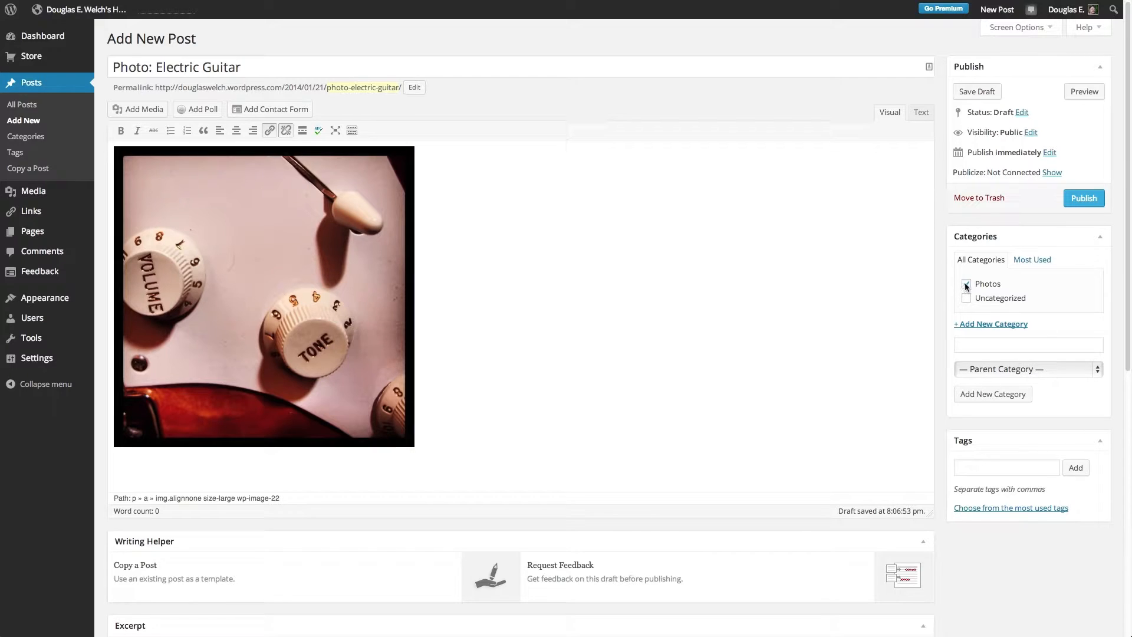
# - Publish the post and open the Photos category archive from the published entry
pyautogui.click(1083, 200)
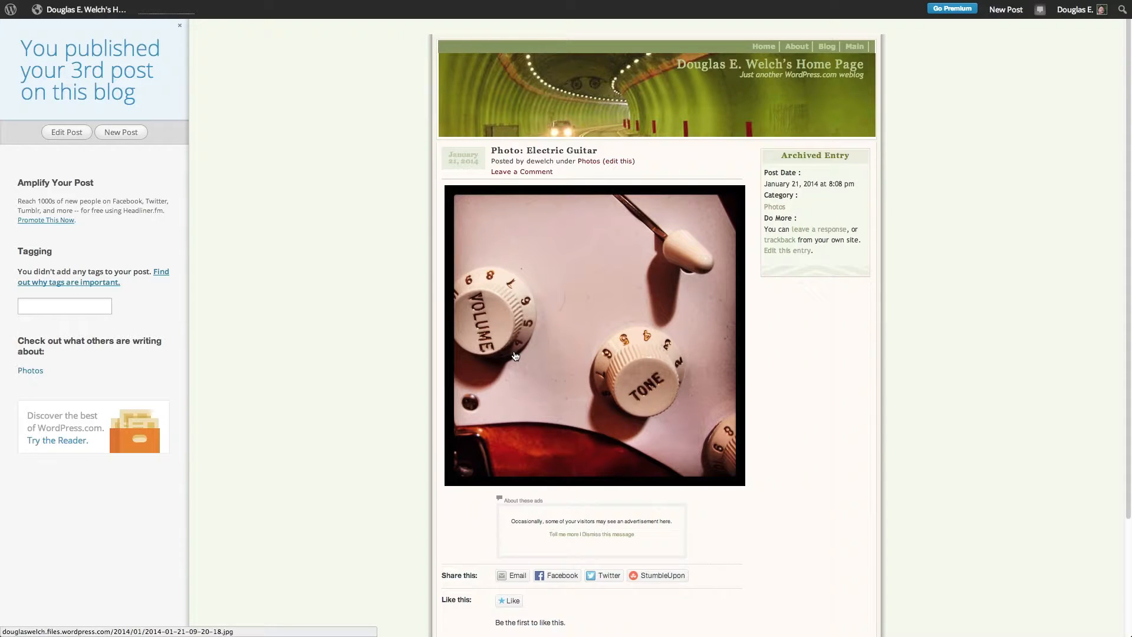
pyautogui.click(777, 207)
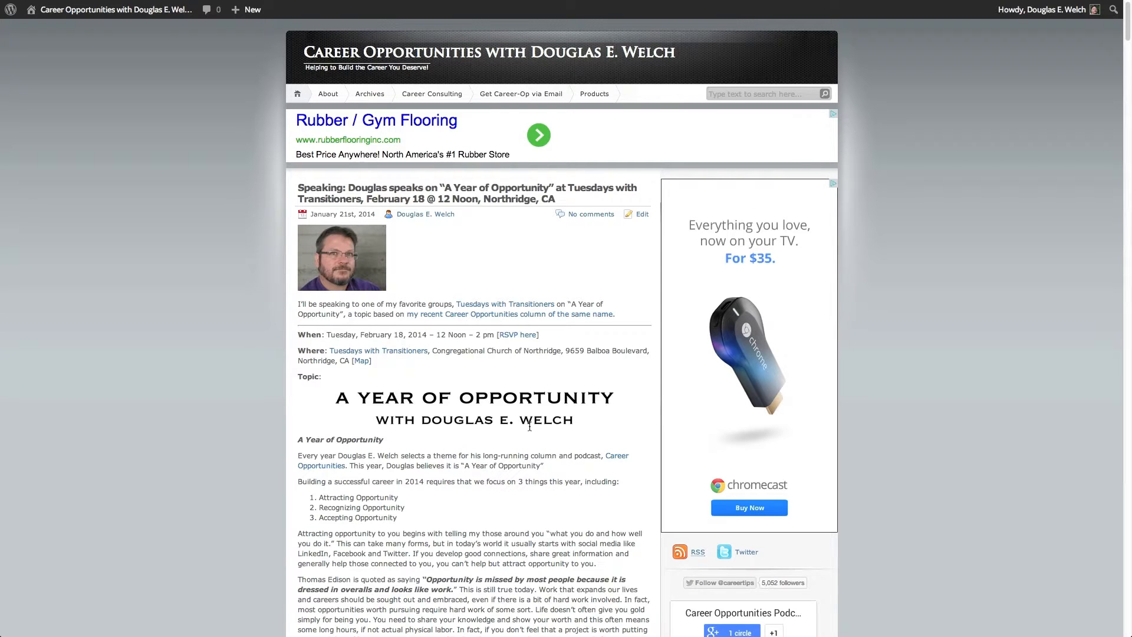
# - Look through the Career Opportunities blog's front page, open the Speaking category of the first post, and examine that archive
pyautogui.scroll(-5, 530, 427)
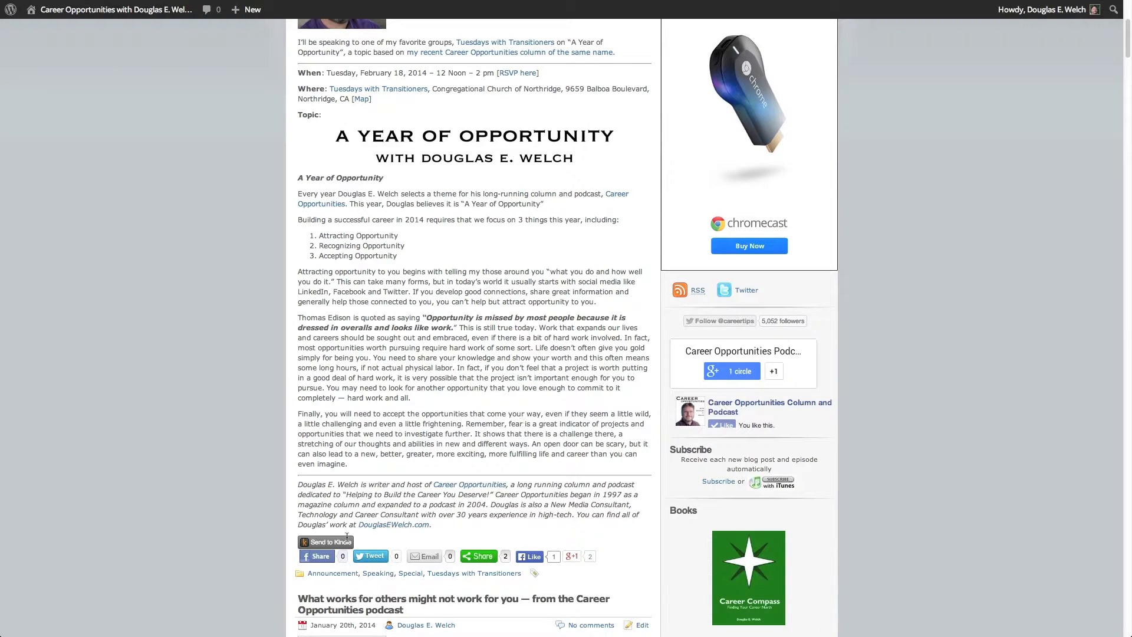
pyautogui.scroll(-4, 354, 535)
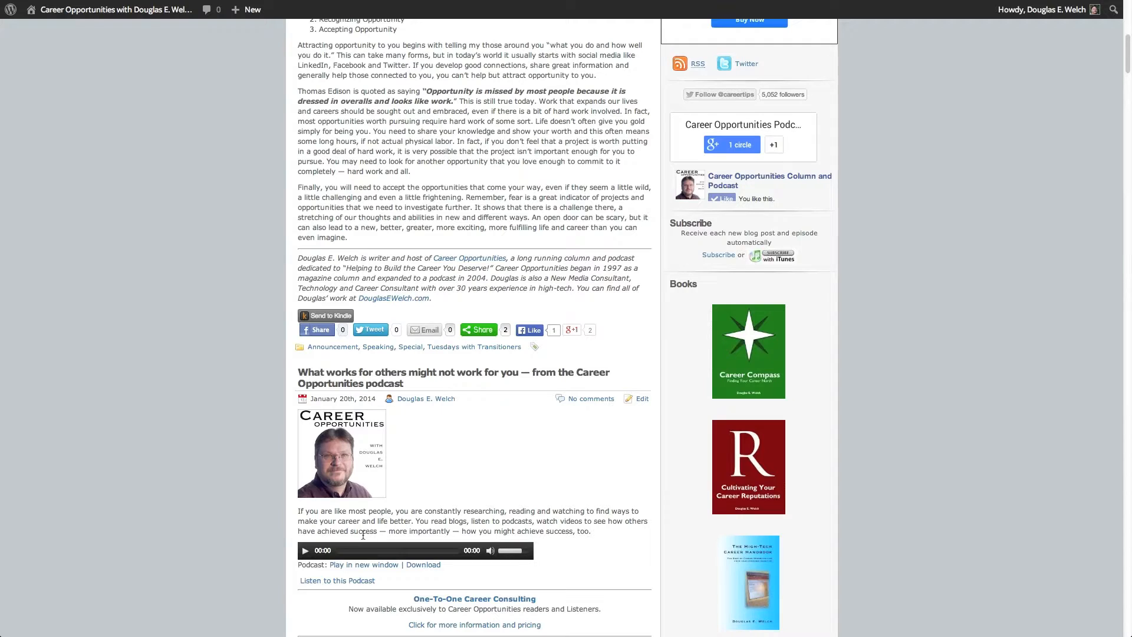
pyautogui.scroll(4, 434, 447)
pyautogui.scroll(3, 433, 448)
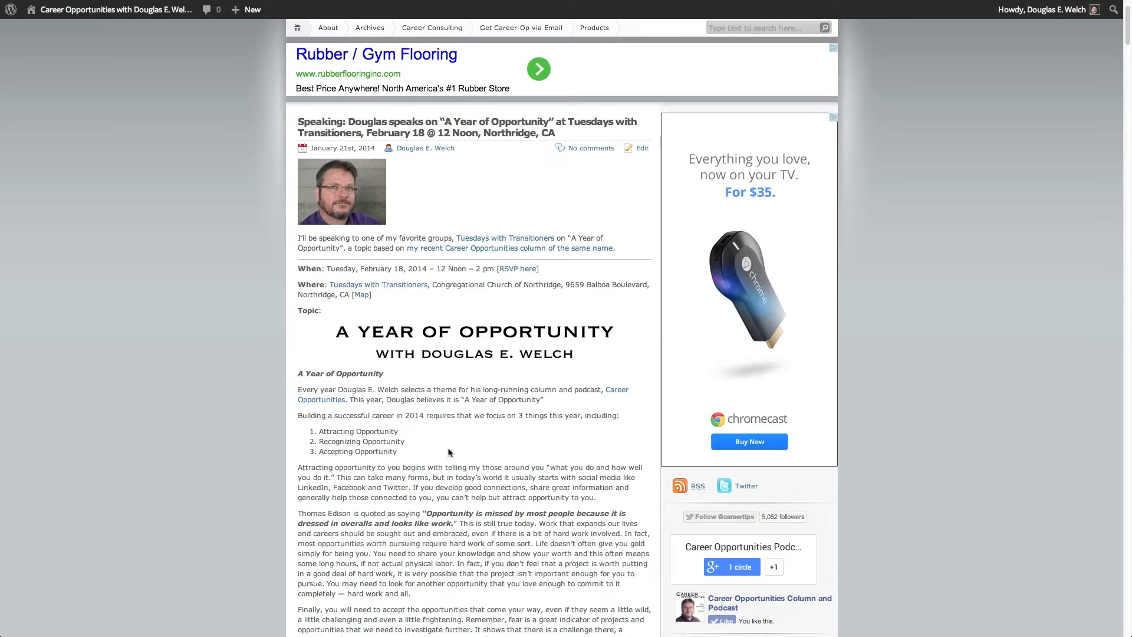
pyautogui.scroll(-4, 449, 452)
pyautogui.scroll(-2, 449, 453)
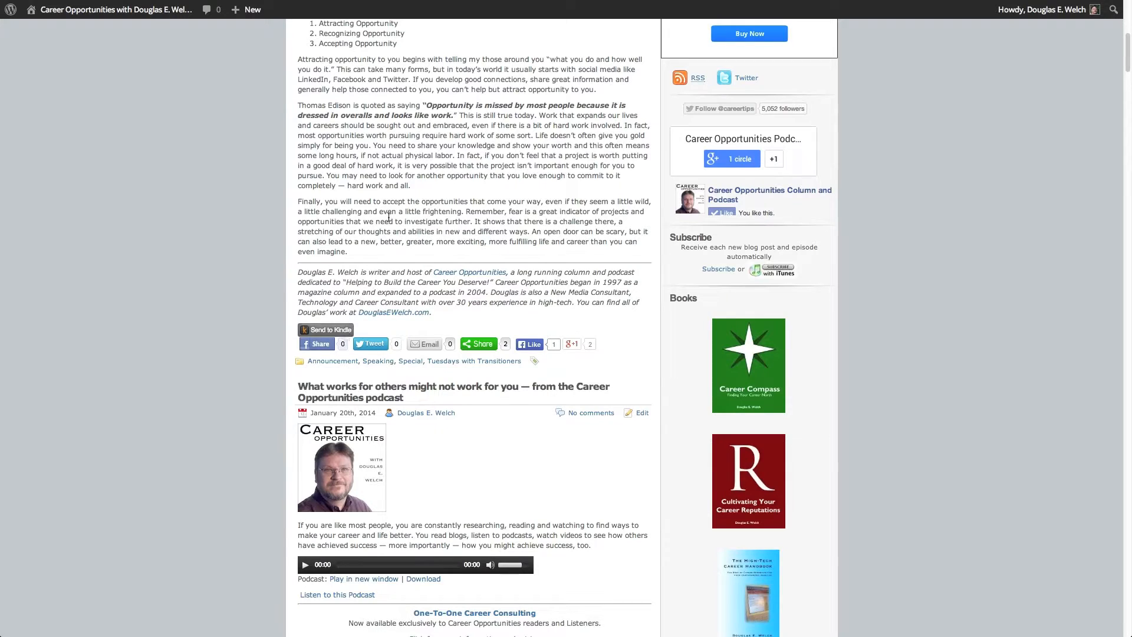
pyautogui.click(380, 361)
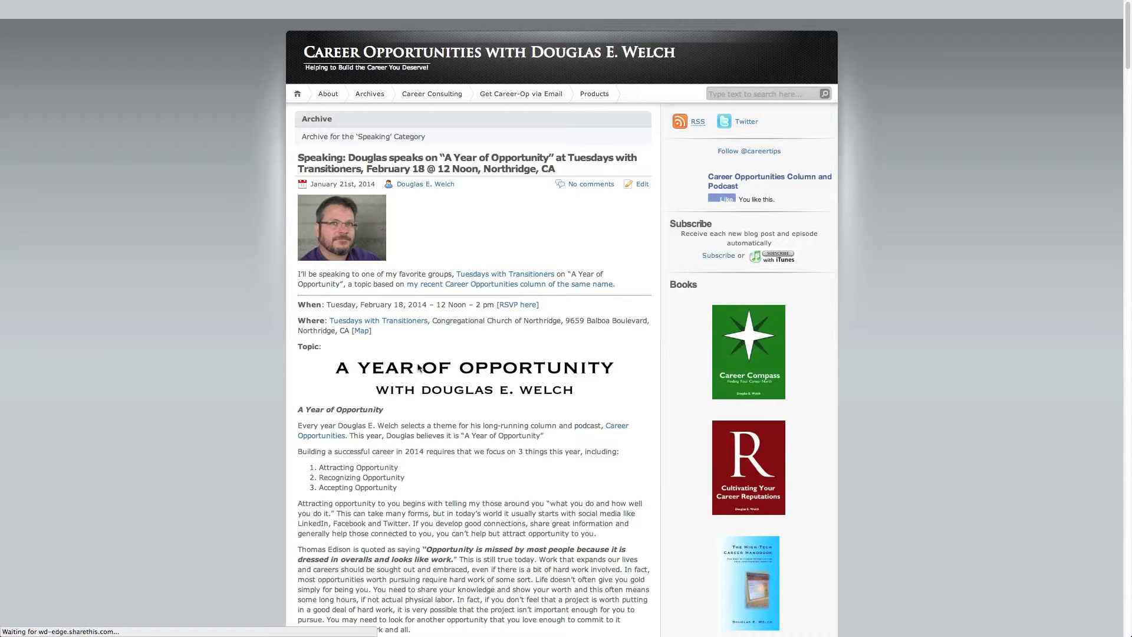
pyautogui.scroll(-3, 418, 368)
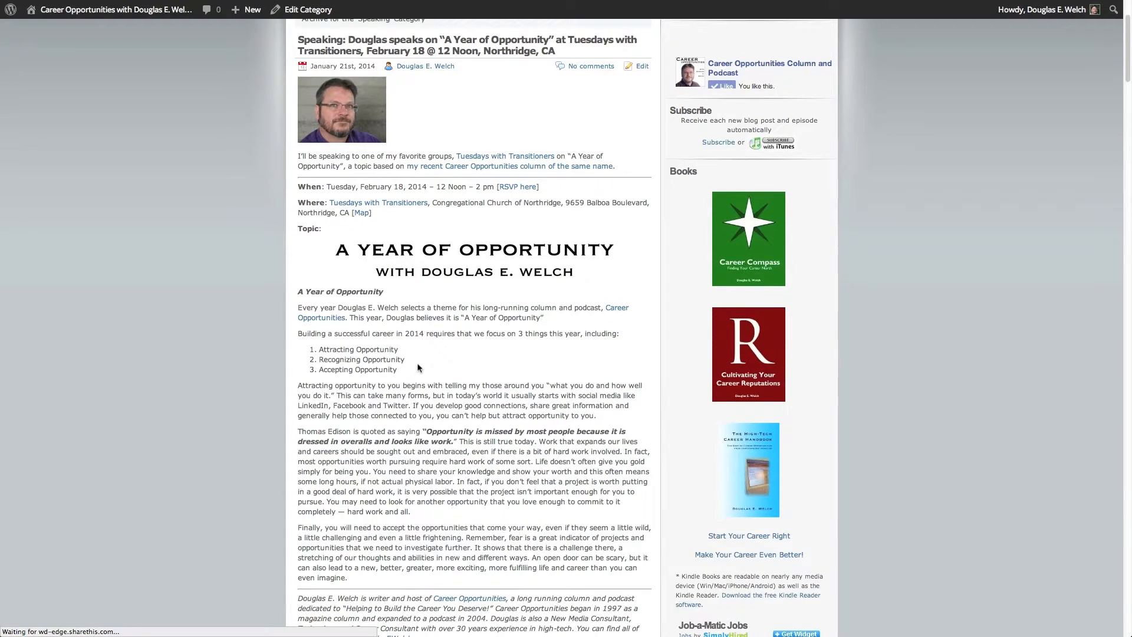
pyautogui.scroll(-1, 418, 368)
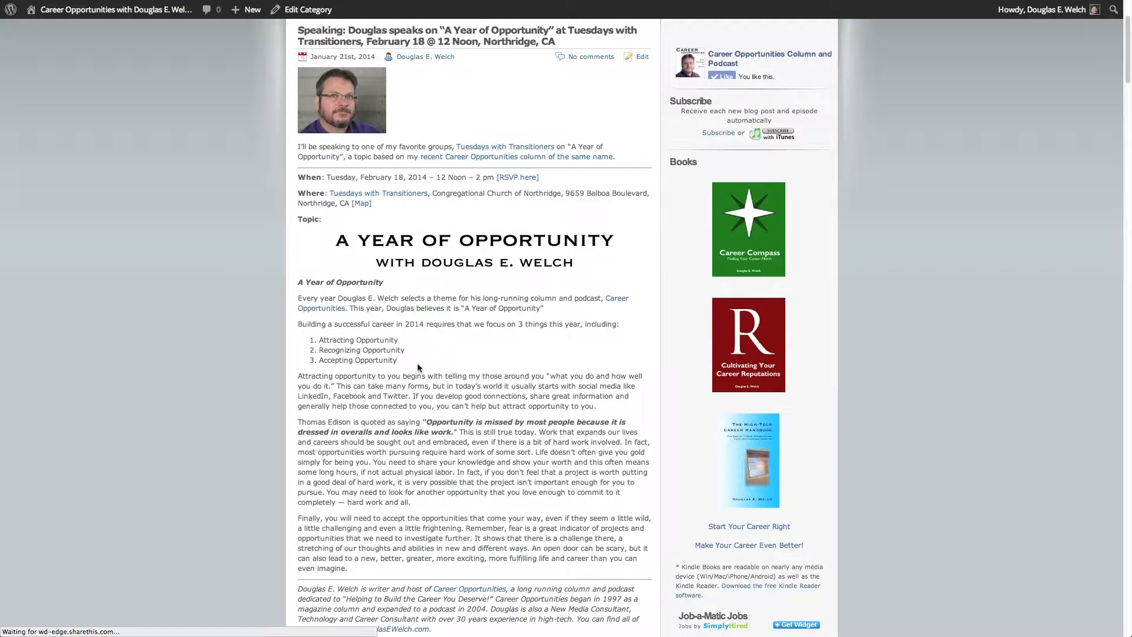
pyautogui.scroll(3, 418, 367)
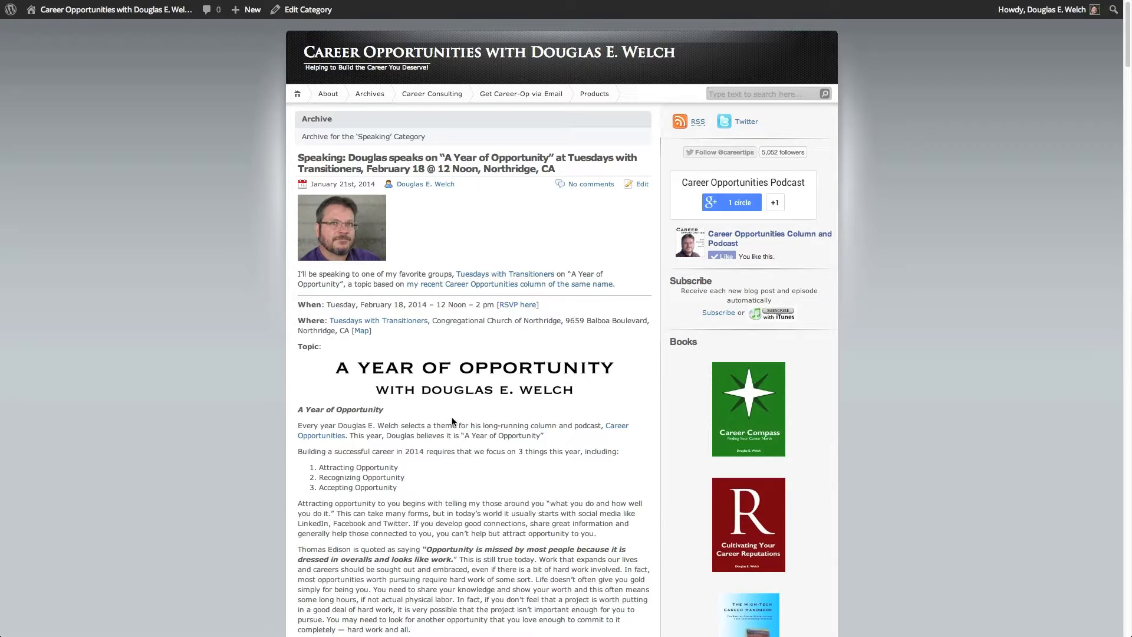
pyautogui.scroll(-1, 451, 420)
pyautogui.scroll(1, 448, 420)
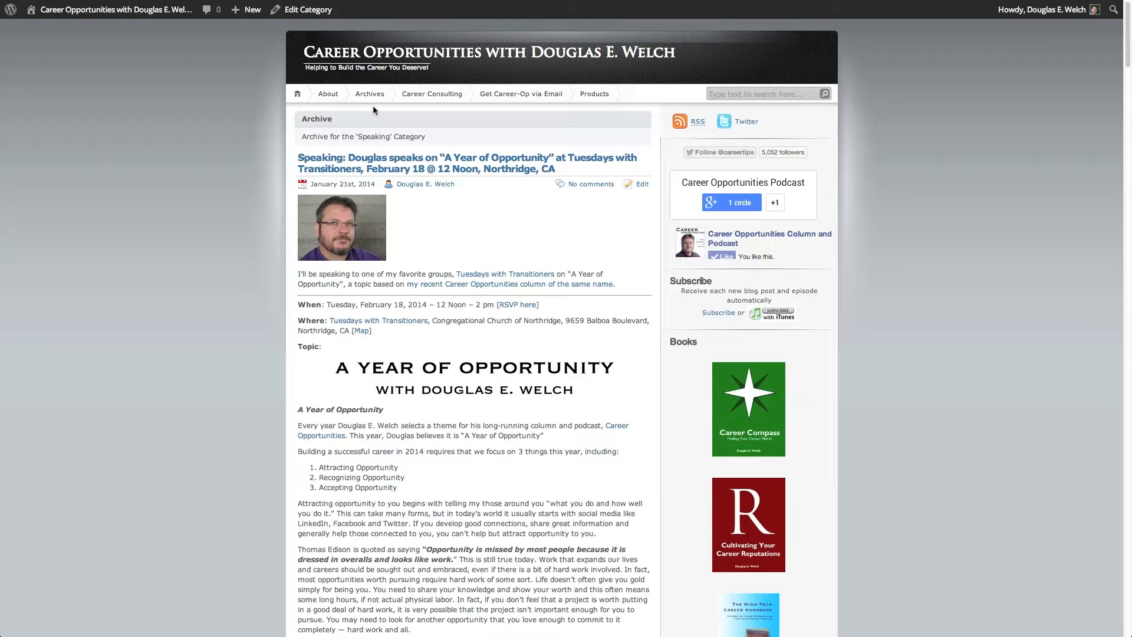
# - Switch to the Career Opportunities site's dashboard and open its post Categories list to examine the existing categories
pyautogui.moveTo(406, 2)
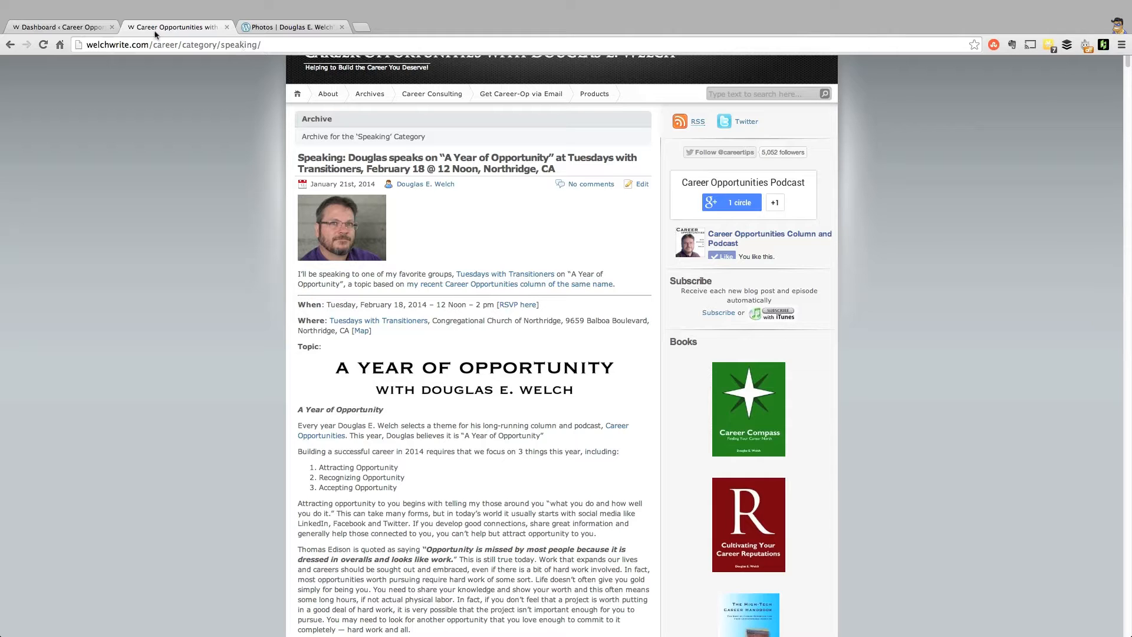
pyautogui.click(59, 27)
pyautogui.moveTo(26, 123)
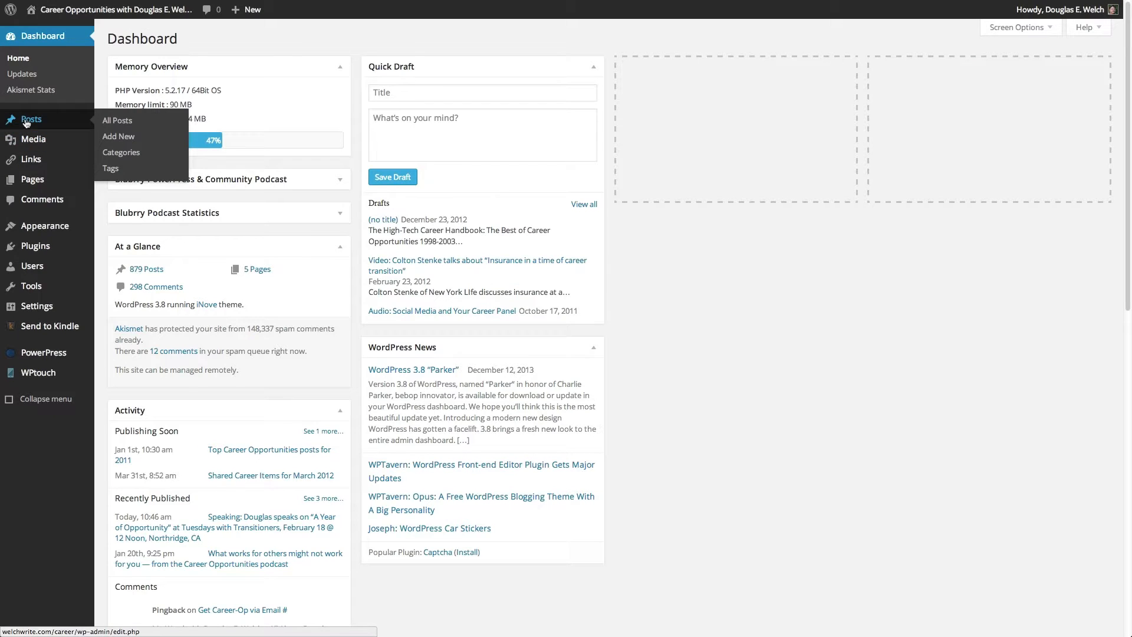
pyautogui.click(126, 155)
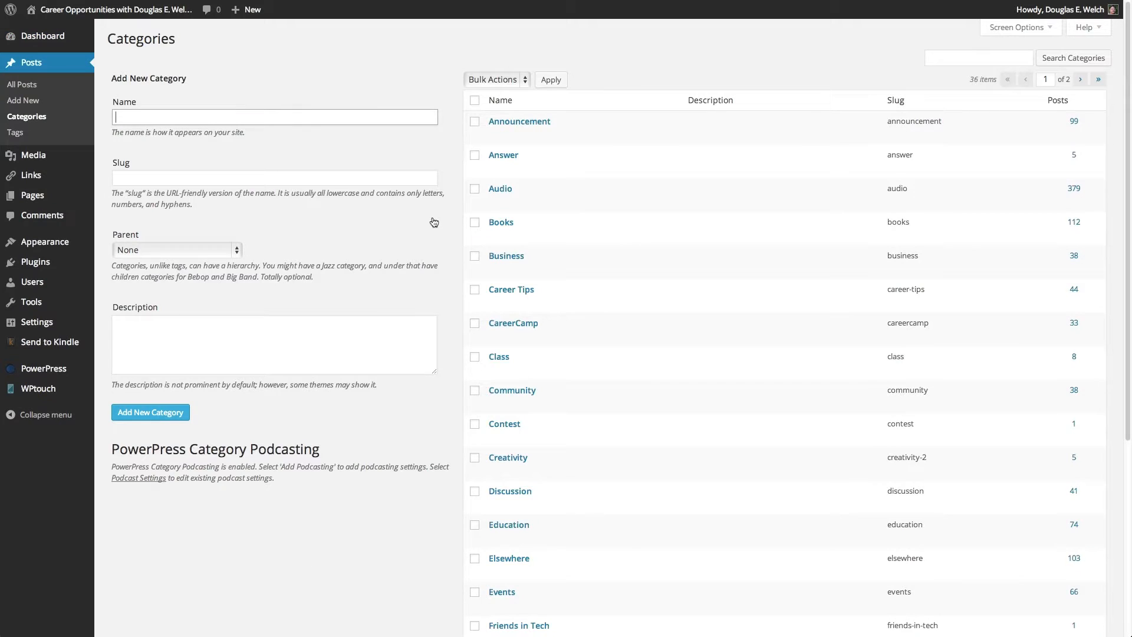
pyautogui.moveTo(517, 126)
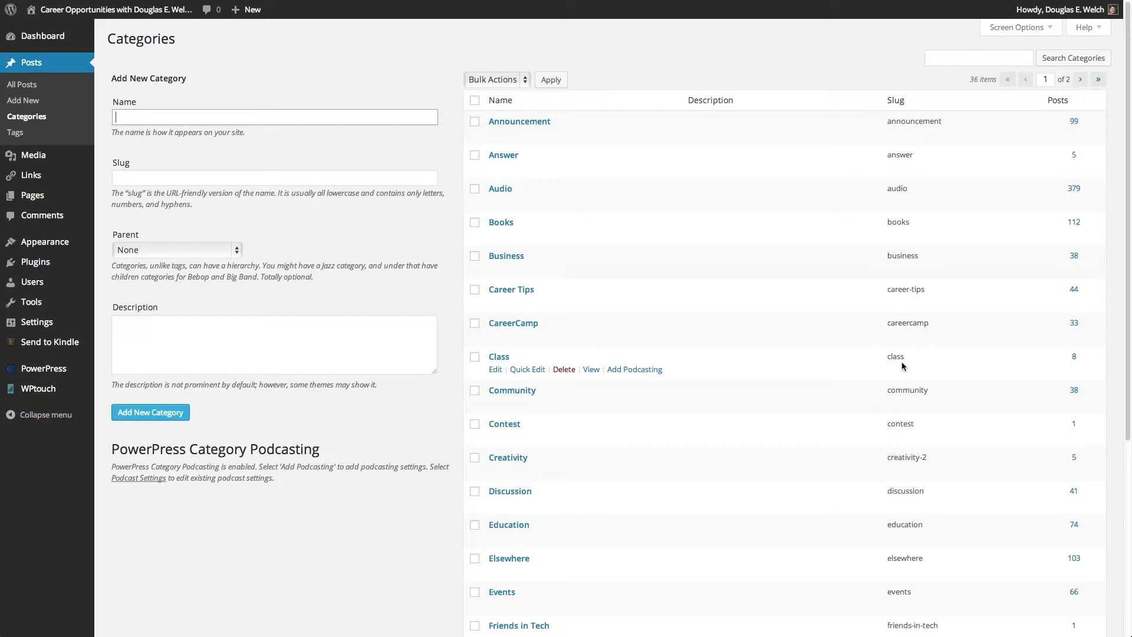
# - Look through the category list with its slugs and post counts, and open the Audio category for editing
pyautogui.scroll(-3, 901, 362)
pyautogui.scroll(-1, 906, 360)
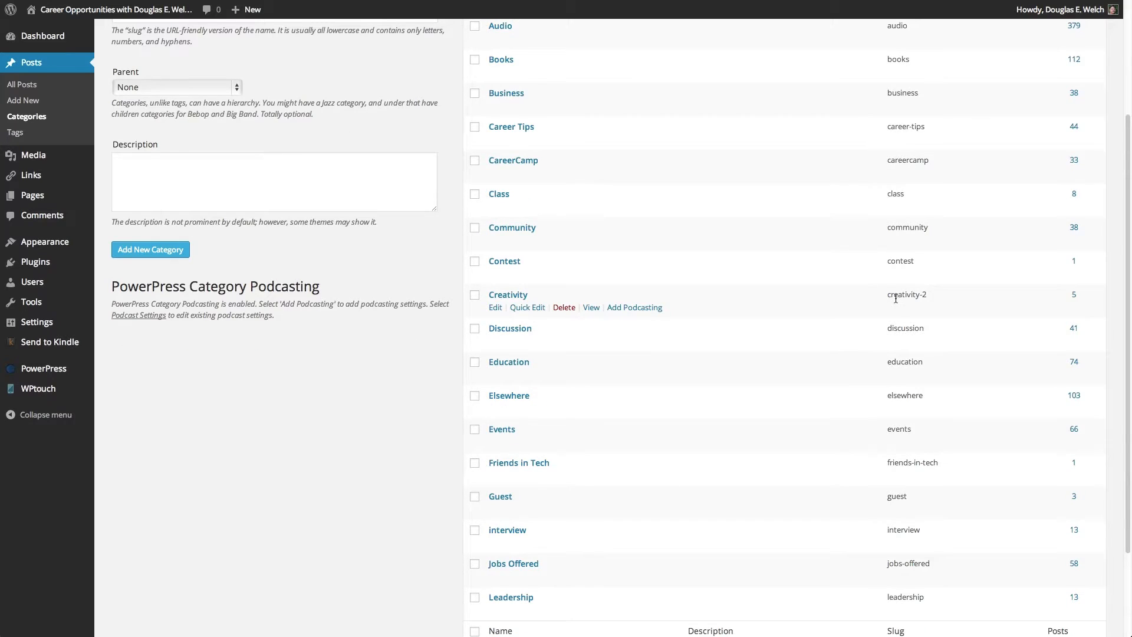
pyautogui.scroll(3, 867, 338)
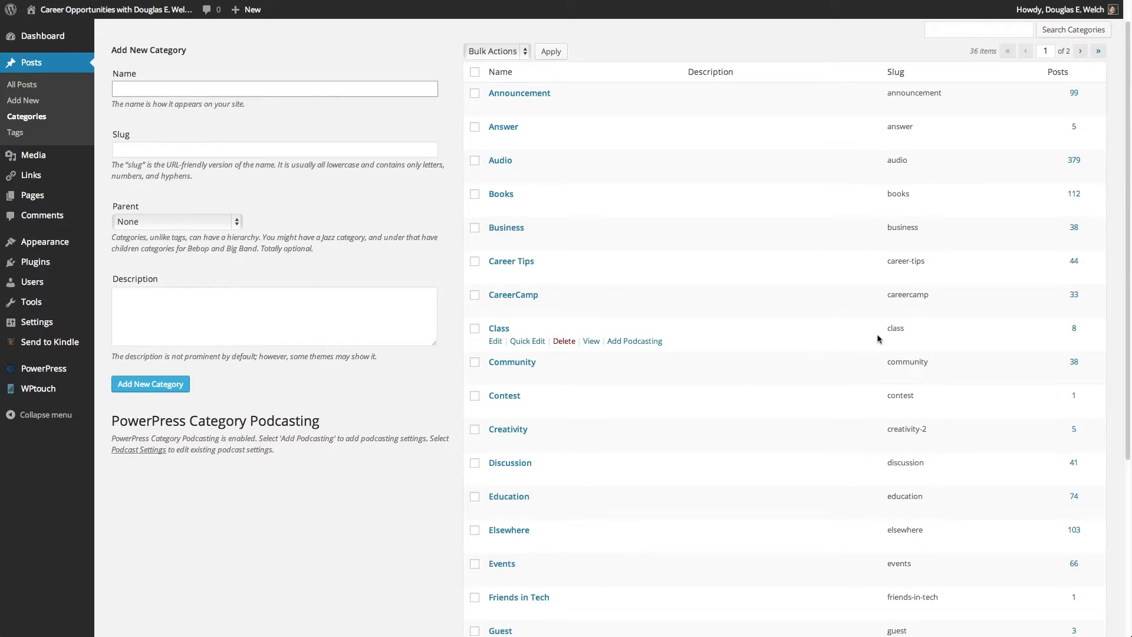
pyautogui.scroll(1, 878, 339)
pyautogui.moveTo(485, 198)
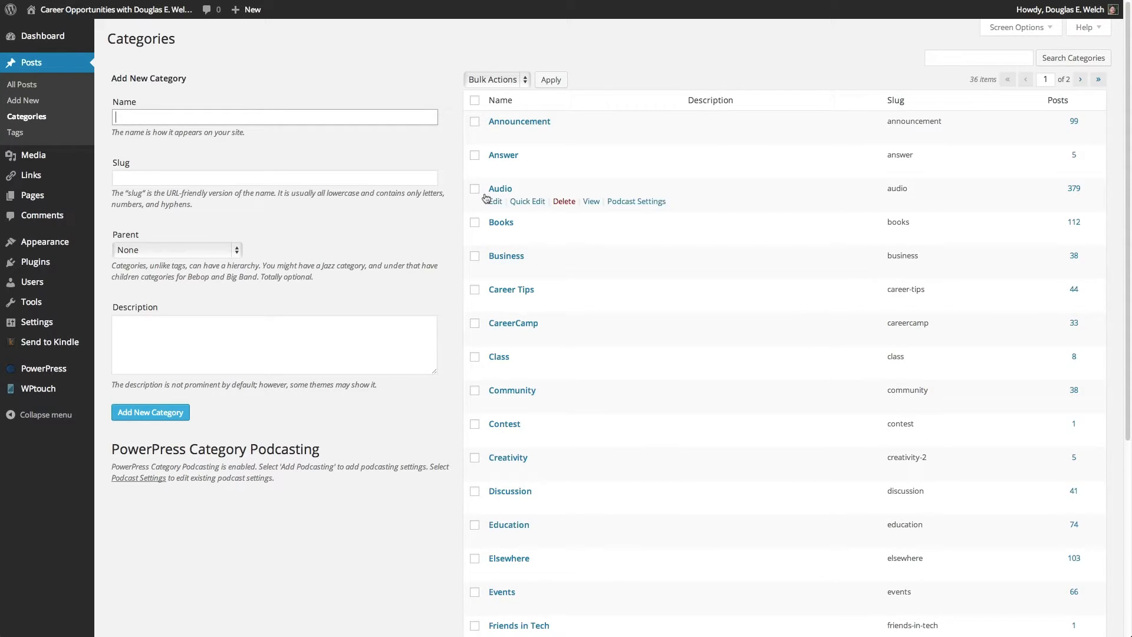
pyautogui.moveTo(513, 242)
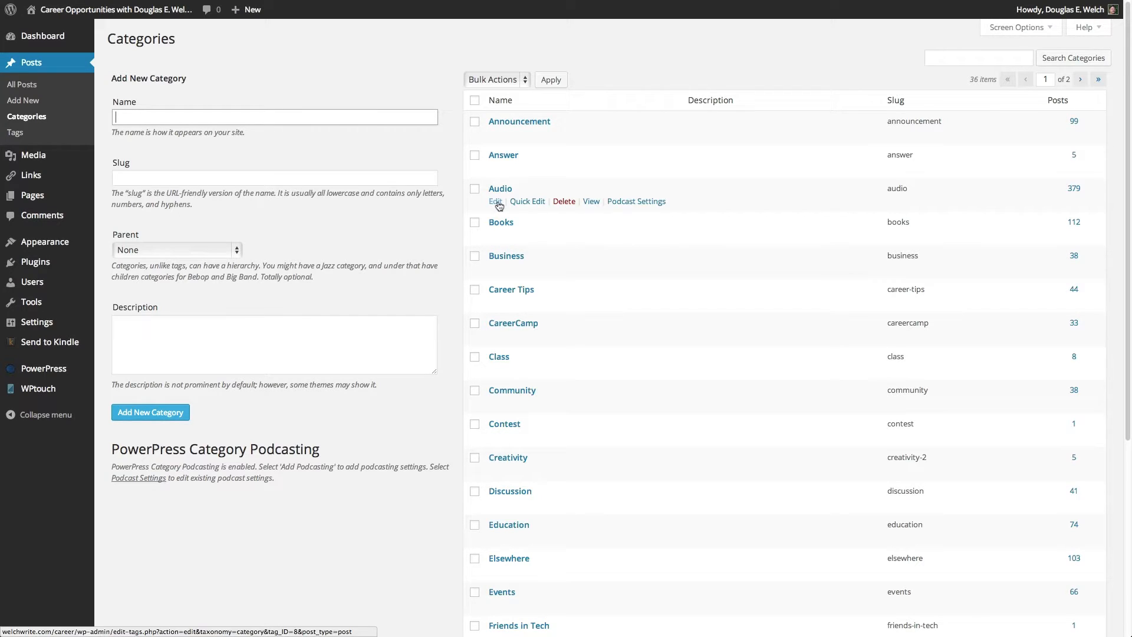
pyautogui.click(499, 205)
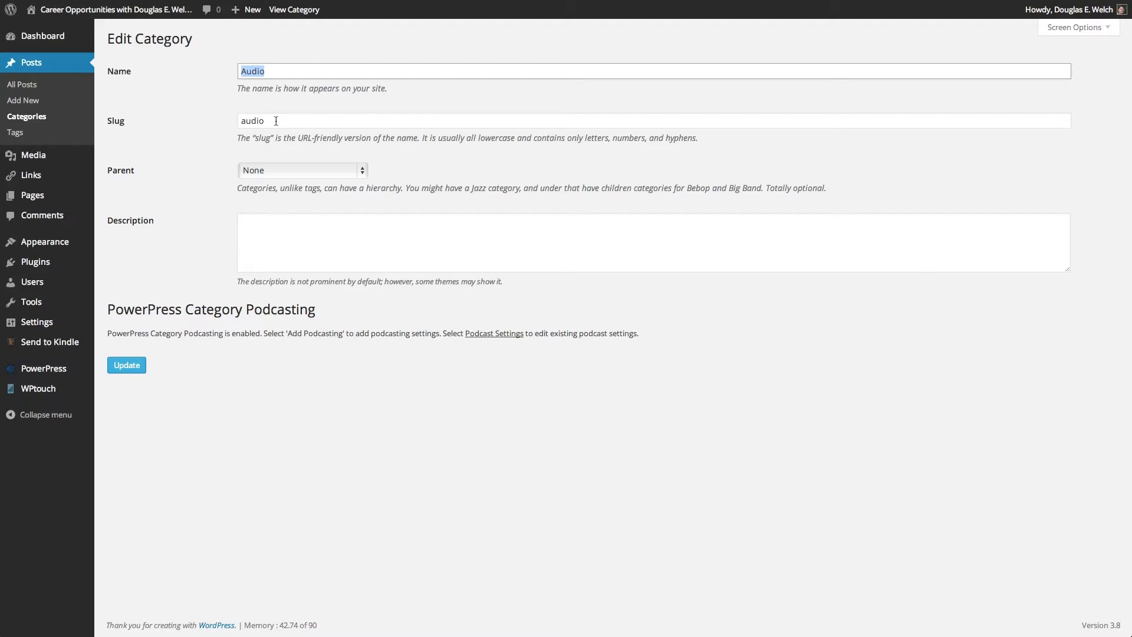
# - Examine the parent category choices and the description field of the Audio category, and return to the full category list without saving
pyautogui.click(362, 171)
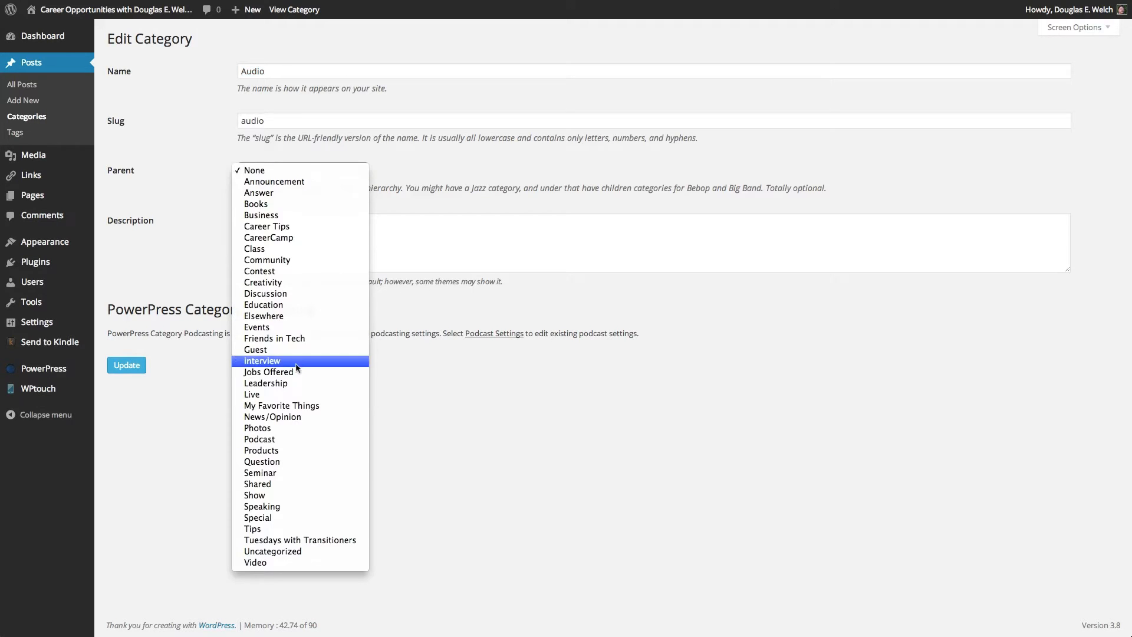
pyautogui.click(417, 210)
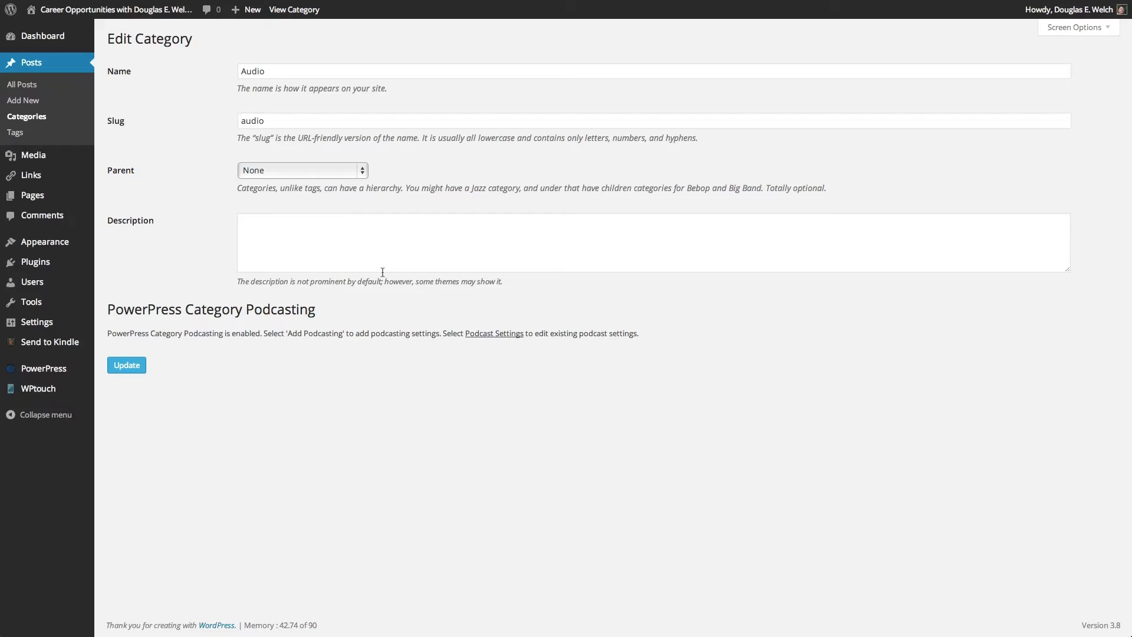
pyautogui.click(329, 242)
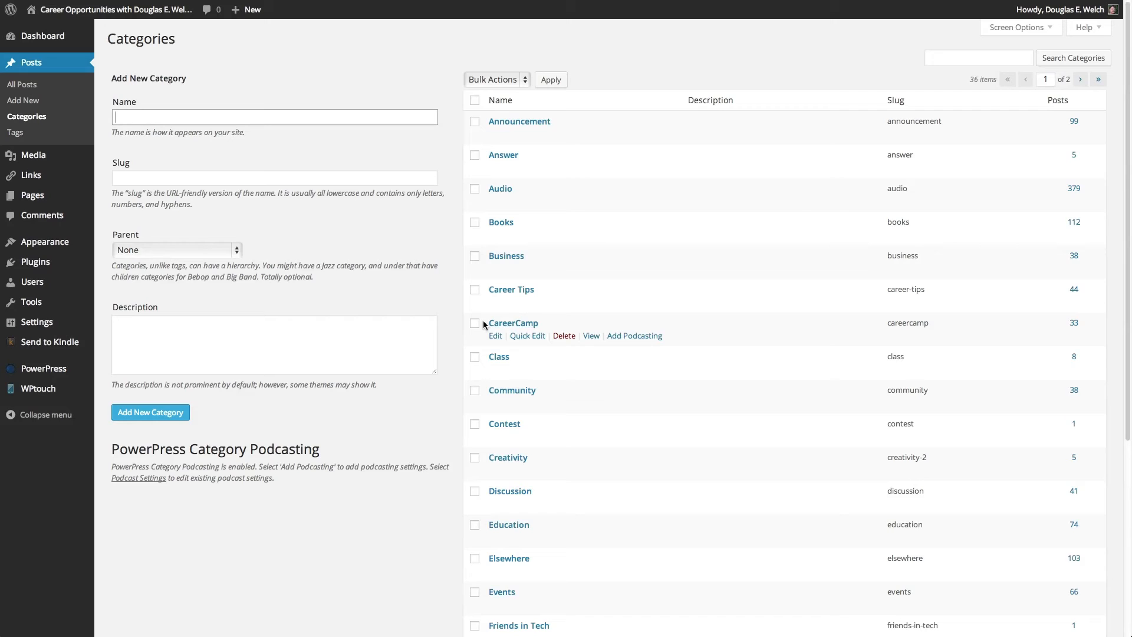
pyautogui.scroll(-1, 560, 342)
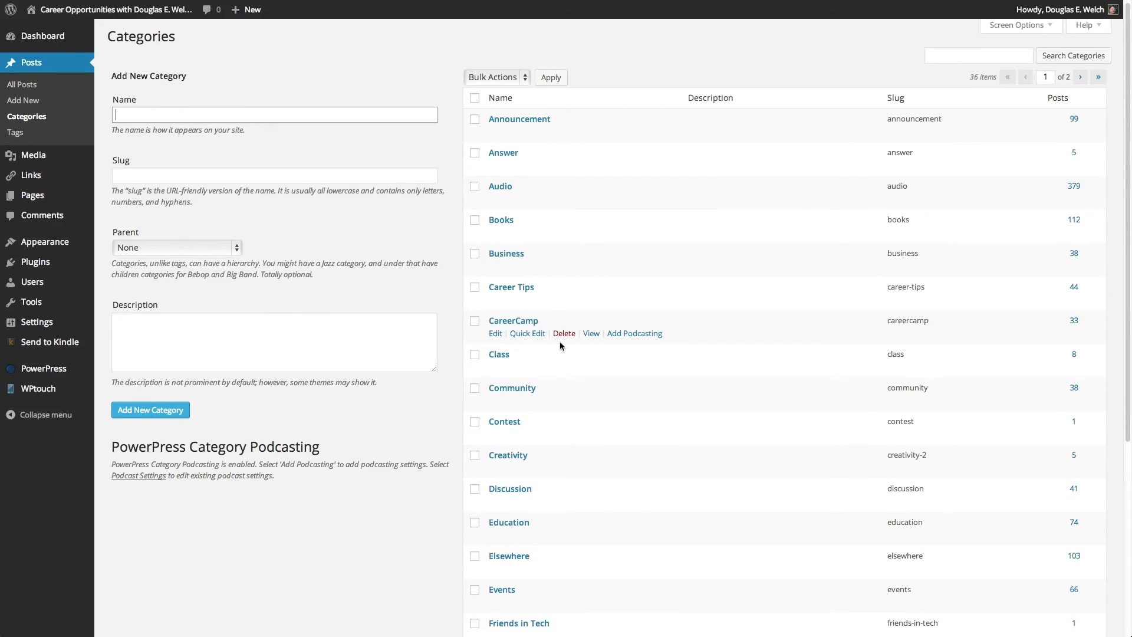